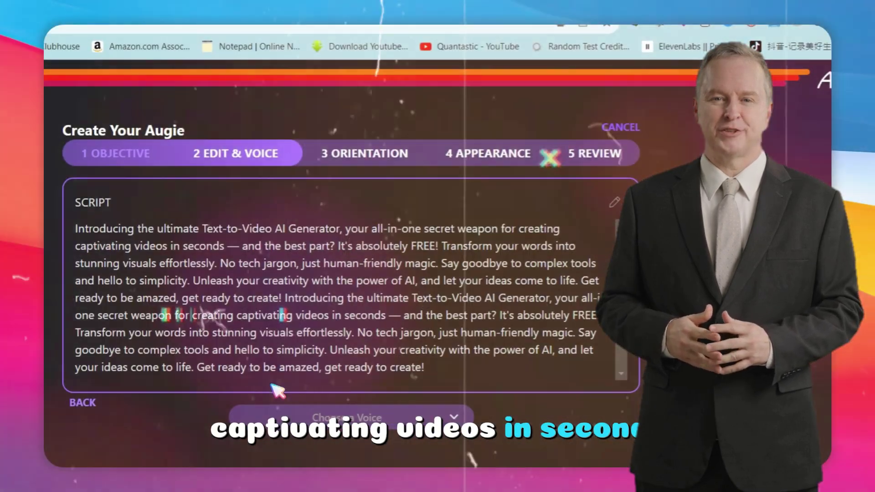
Pick a voice from the voiceover voice list.
{"action": "left_click", "coordinate": [346, 417]}
{"action": "left_click", "coordinate": [372, 285]}
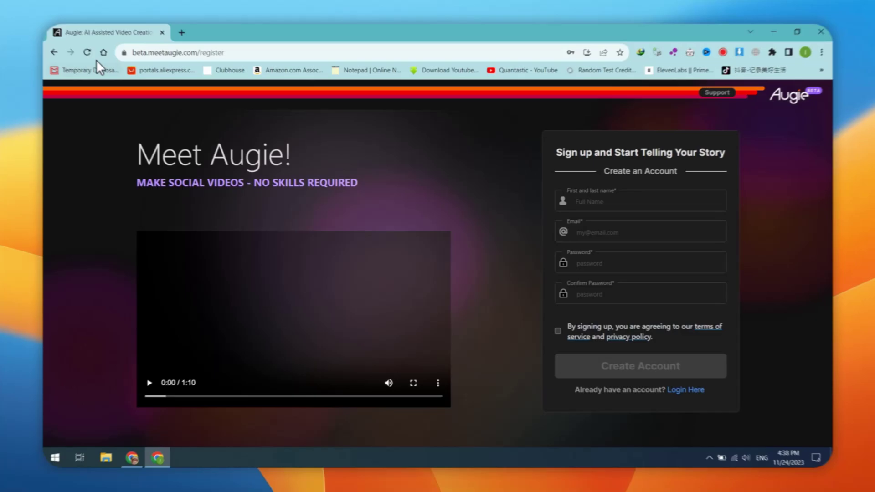
Register a new Augie account with name, e-mail and password, accepting the terms of service.
{"action": "left_click", "coordinate": [91, 57]}
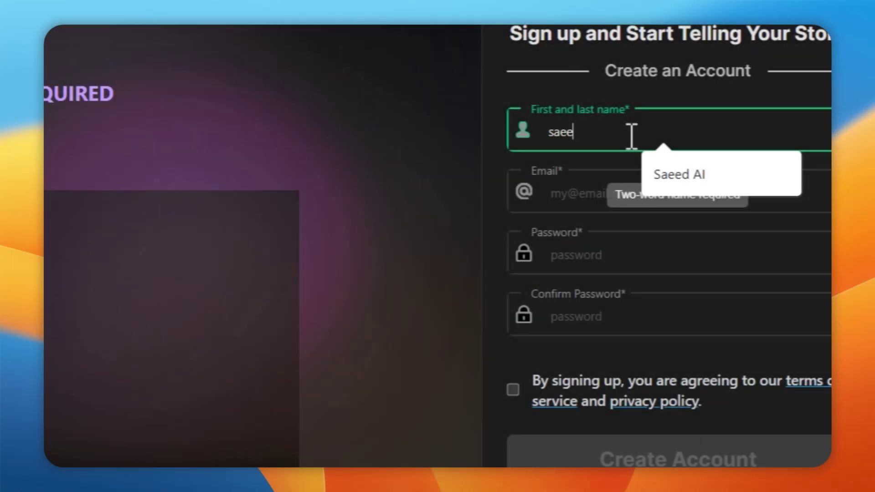
{"action": "type", "text": "dai"}
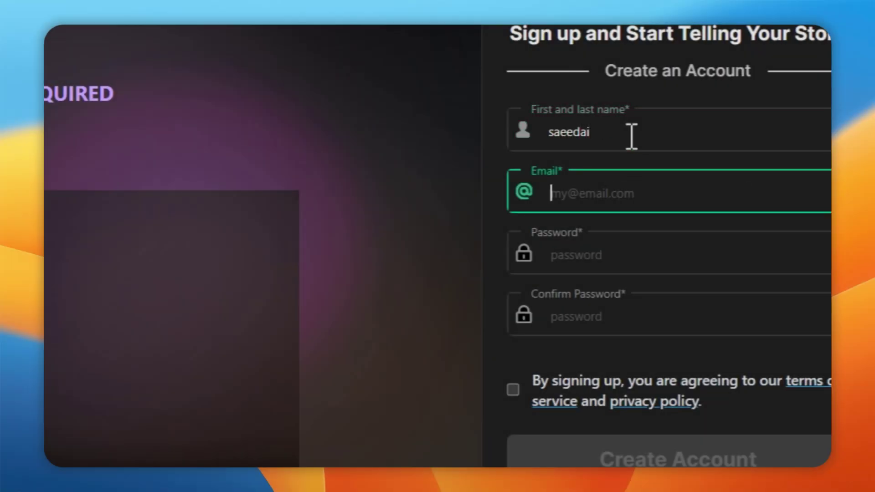
{"action": "type", "text": "demo@gmail.com"}
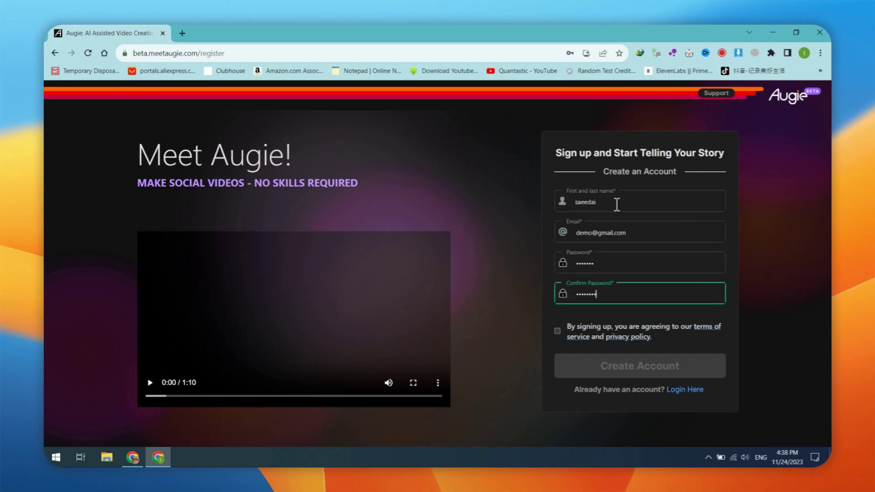
{"action": "left_click", "coordinate": [557, 331]}
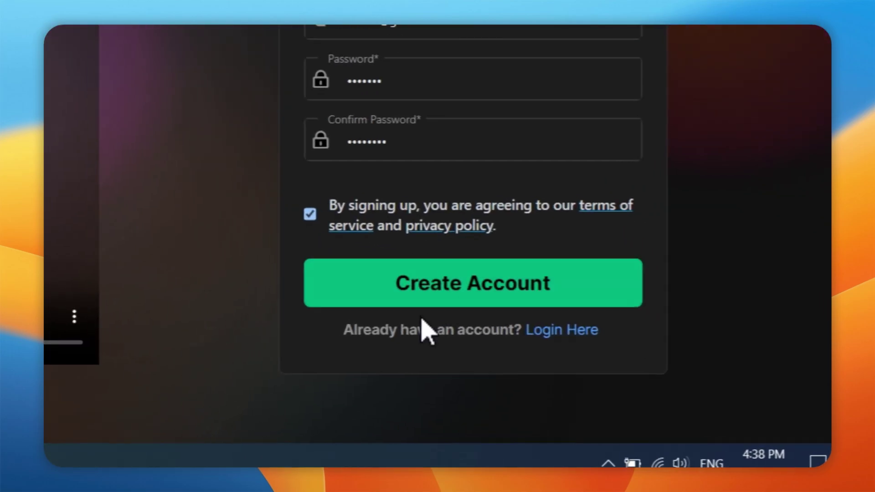
{"action": "left_click", "coordinate": [640, 366]}
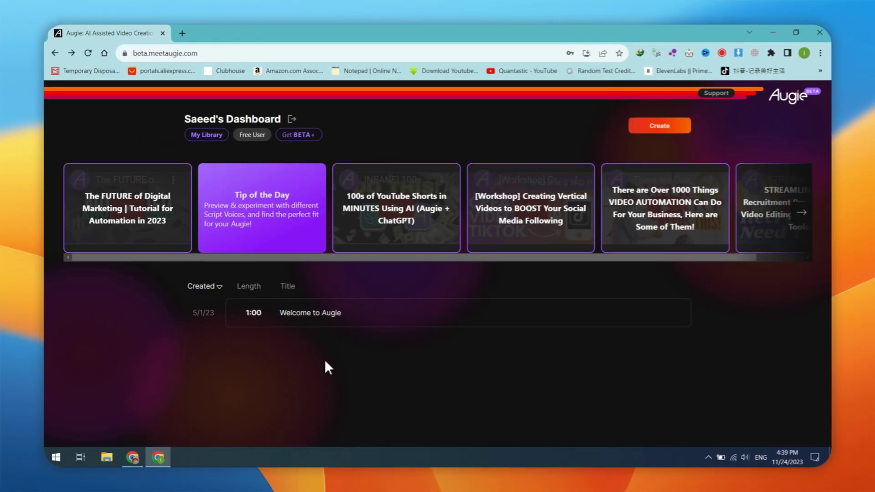
Start a script-to-video project and ask ChatGPT to 'write script for vid'.
{"action": "left_click", "coordinate": [654, 130]}
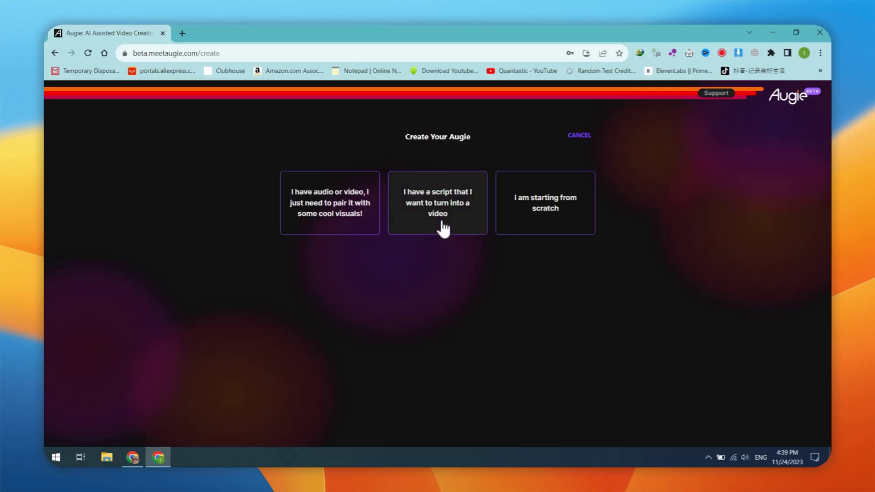
{"action": "left_click", "coordinate": [444, 228]}
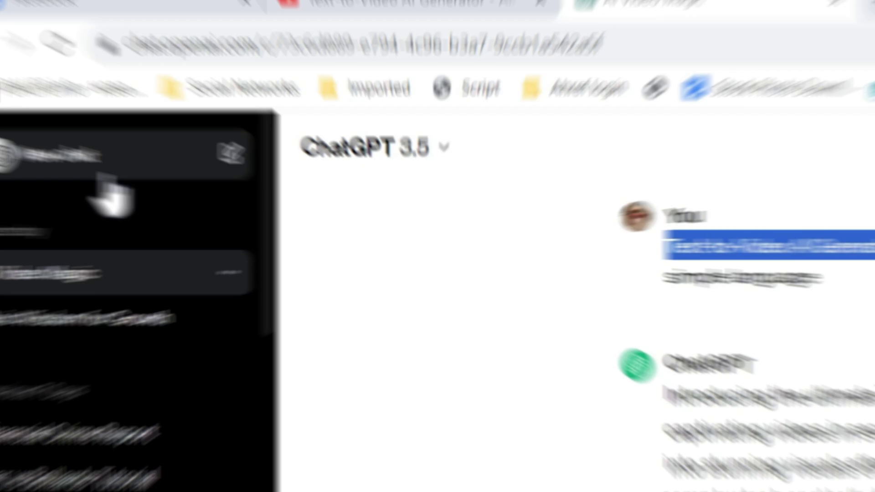
{"action": "type", "text": "write script for vid"}
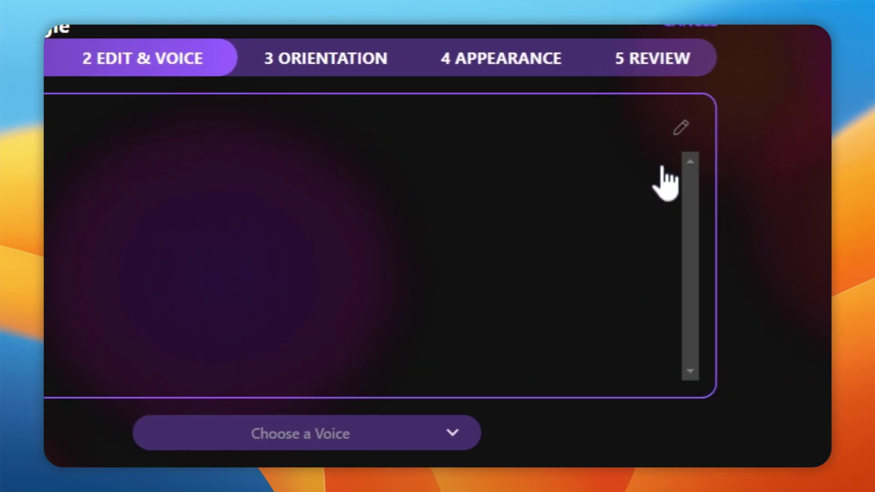
Paste the prepared 'How to Make Money Online' intro into the script box and save it.
{"action": "left_click", "coordinate": [639, 137]}
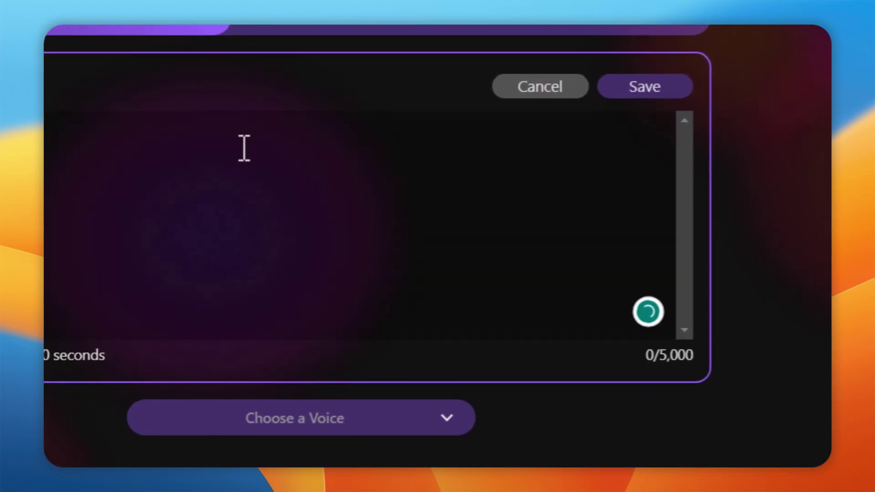
{"action": "key", "text": "ctrl+v"}
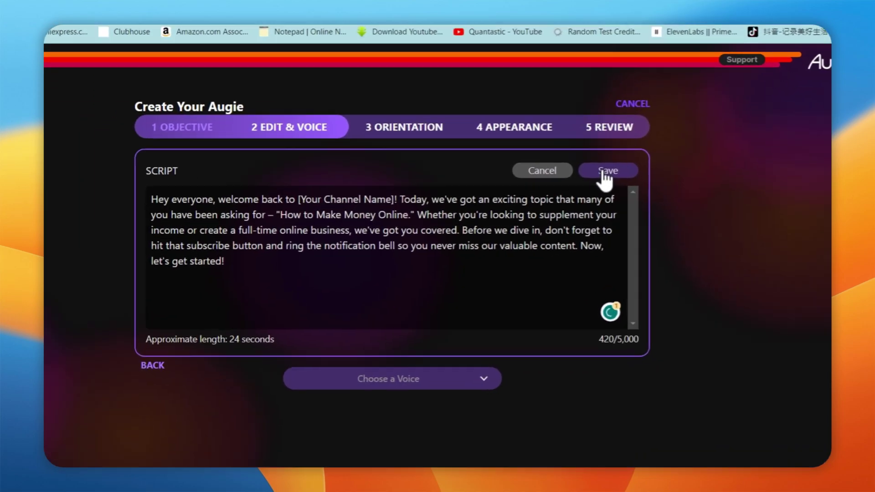
{"action": "left_click", "coordinate": [603, 174]}
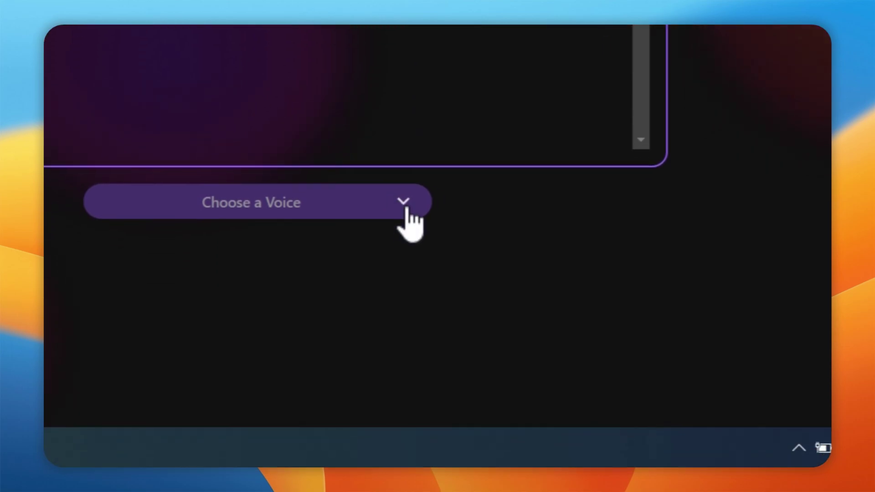
Set the voiceover voice to Adam.
{"action": "left_click", "coordinate": [404, 201]}
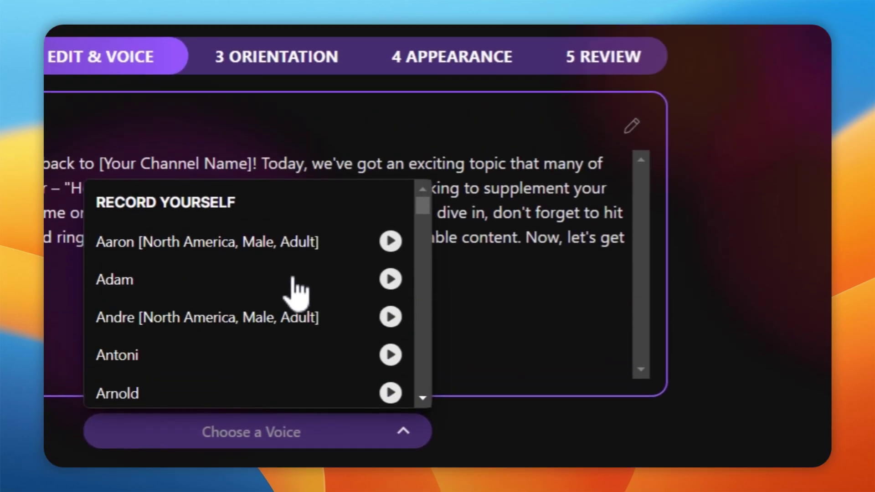
{"action": "scroll", "coordinate": [299, 296], "scroll_direction": "down", "scroll_amount": 3}
{"action": "scroll", "coordinate": [308, 356], "scroll_direction": "down", "scroll_amount": 3}
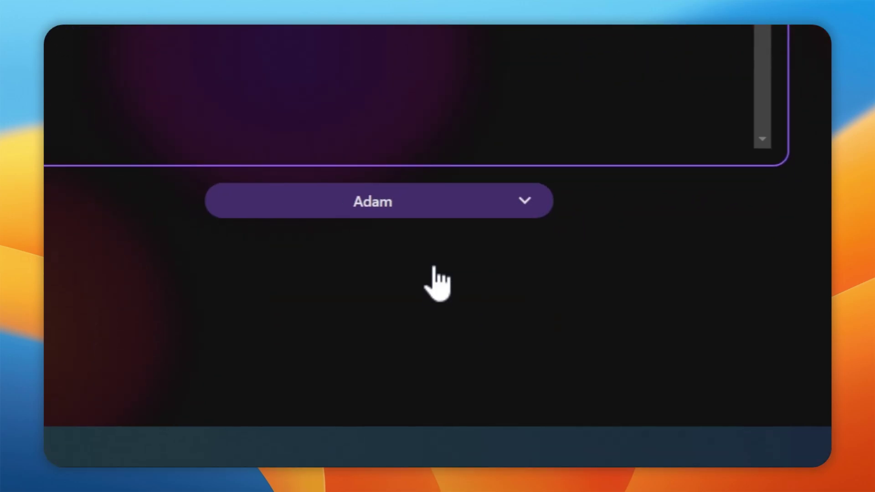
{"action": "left_click", "coordinate": [191, 247]}
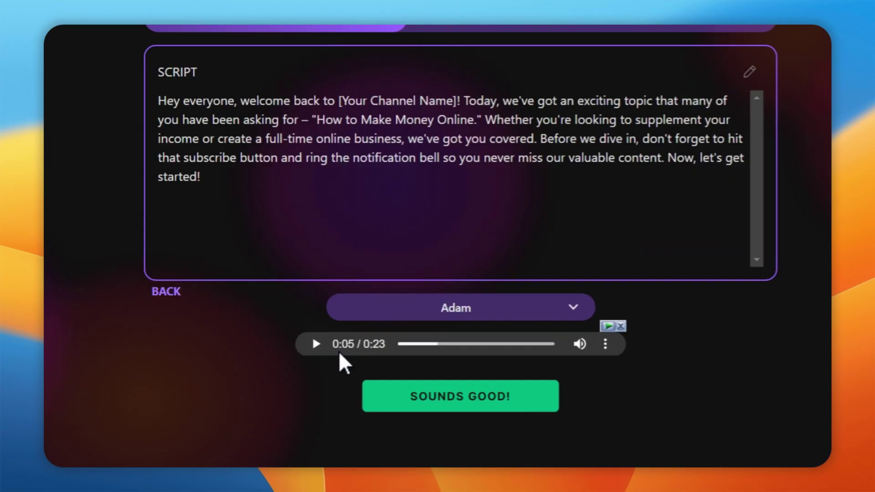
{"action": "left_click", "coordinate": [529, 307]}
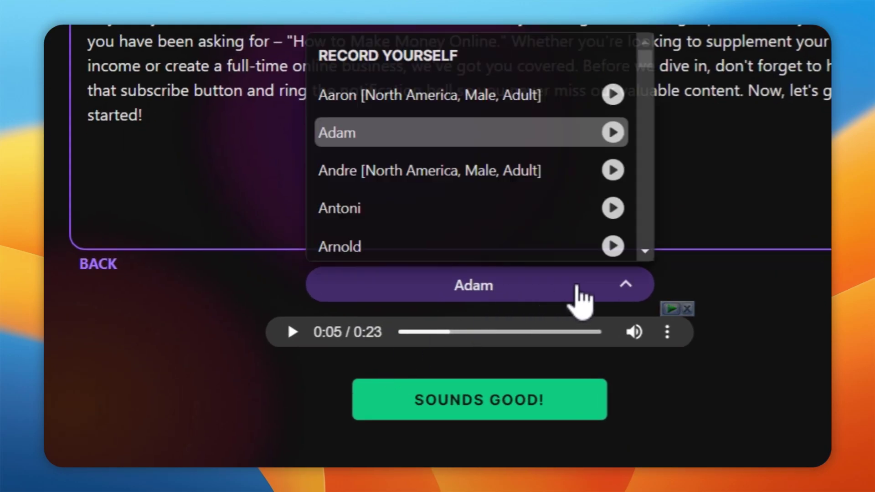
{"action": "scroll", "coordinate": [467, 232], "scroll_direction": "down", "scroll_amount": 2}
{"action": "left_click", "coordinate": [253, 369]}
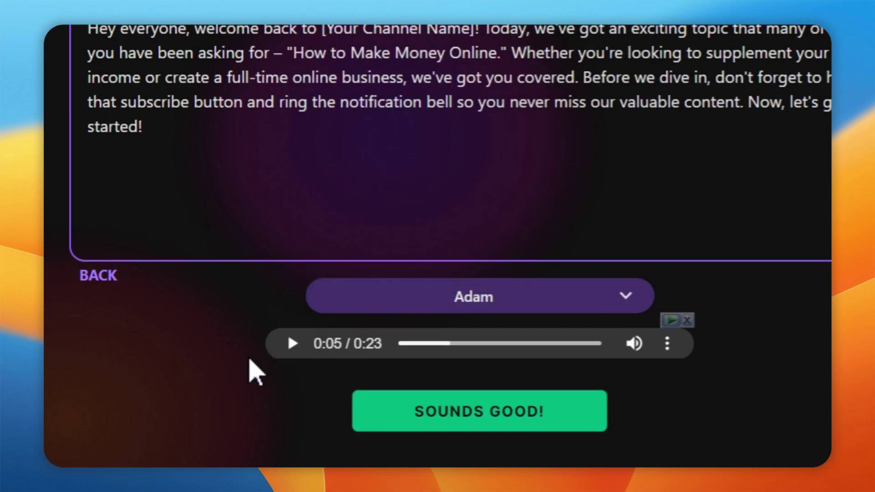
{"action": "scroll", "coordinate": [346, 369], "scroll_direction": "down", "scroll_amount": 1}
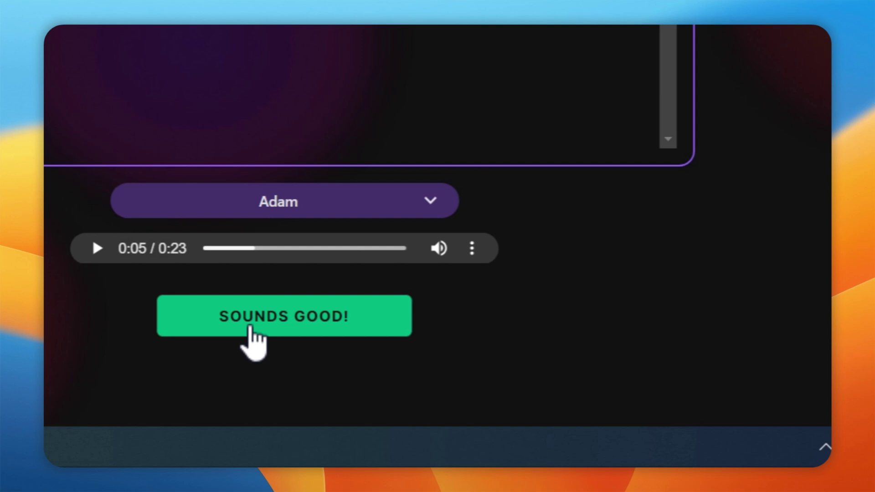
Approve the Adam voiceover, preview portrait orientation, then return to landscape.
{"action": "left_click", "coordinate": [251, 327]}
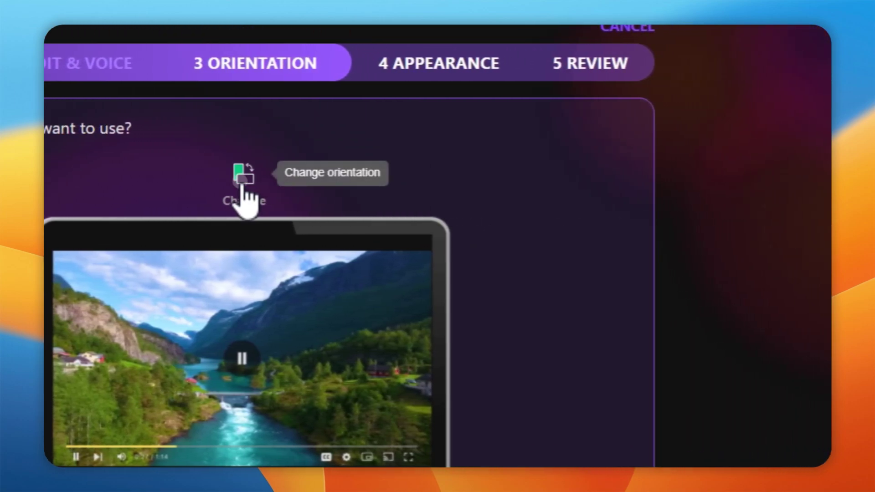
{"action": "left_click", "coordinate": [244, 176]}
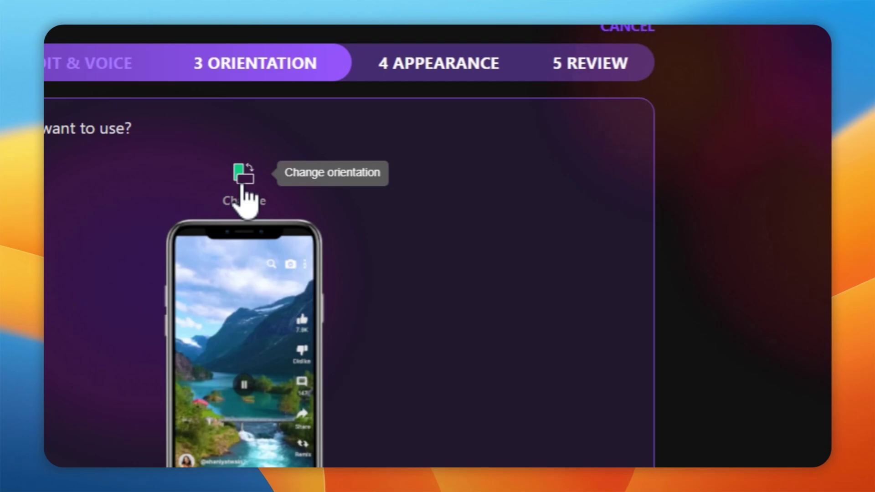
{"action": "left_click", "coordinate": [260, 201]}
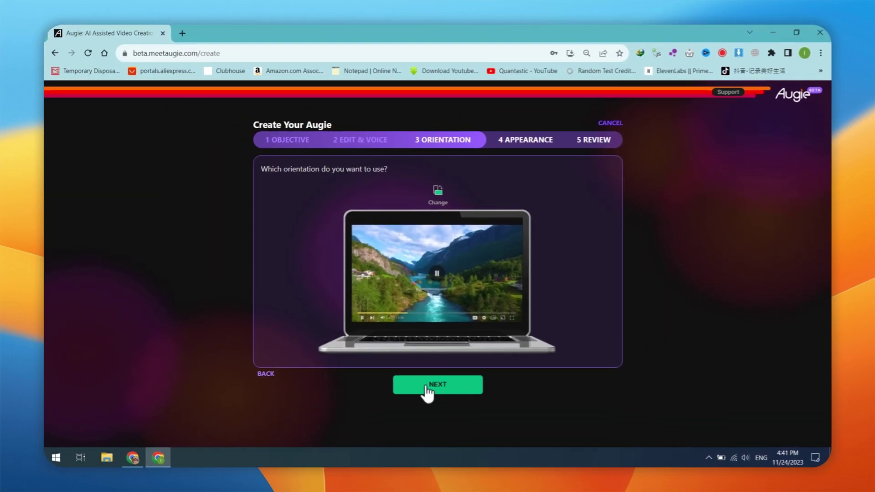
Add stock images, animated GIFs and generated images to the stock clips as auto-suggested media.
{"action": "left_click", "coordinate": [427, 386]}
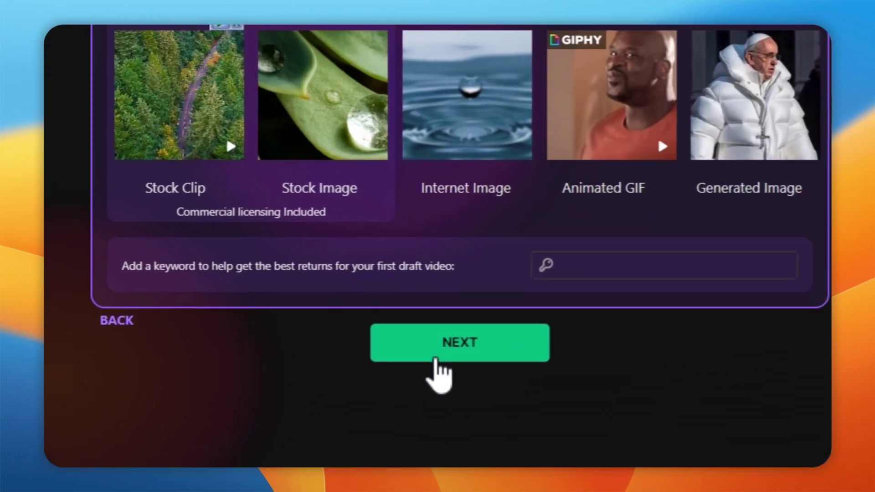
{"action": "scroll", "coordinate": [437, 365], "scroll_direction": "up", "scroll_amount": 5}
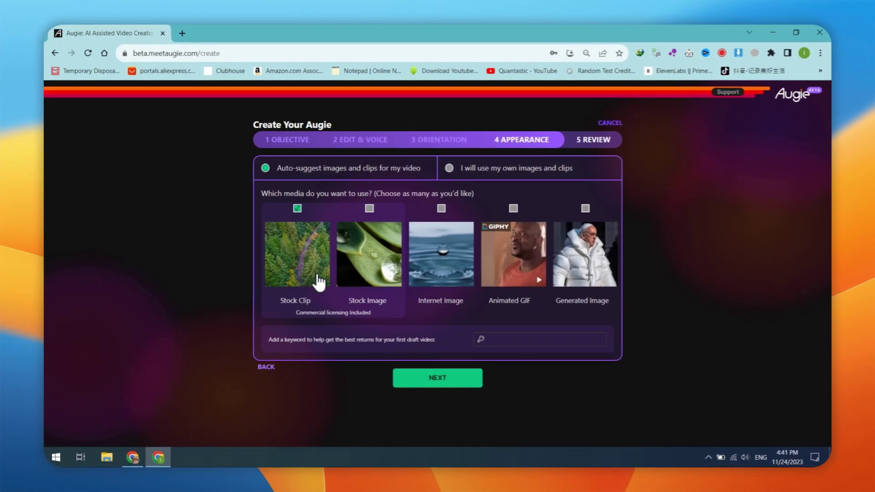
{"action": "left_click", "coordinate": [370, 209]}
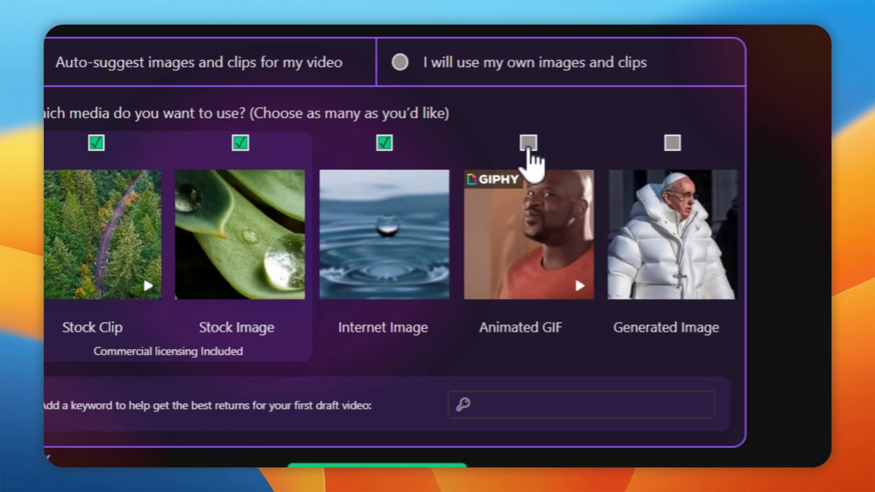
{"action": "left_click", "coordinate": [528, 143]}
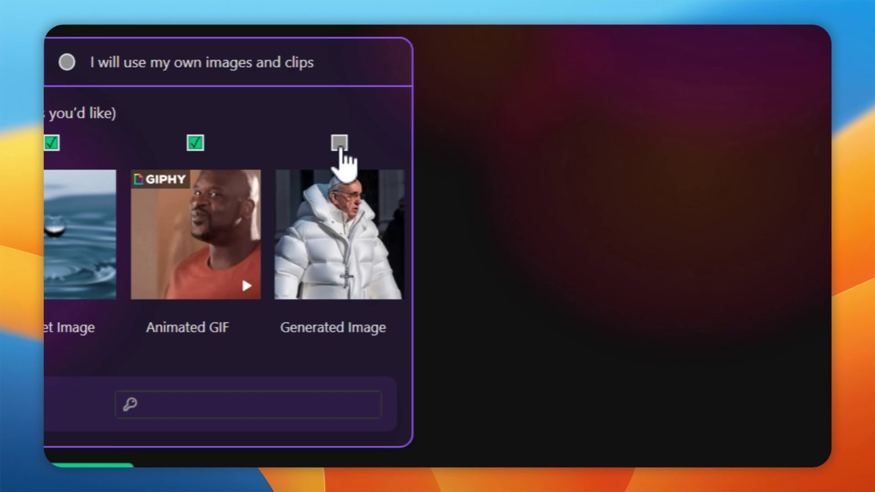
{"action": "left_click", "coordinate": [339, 143]}
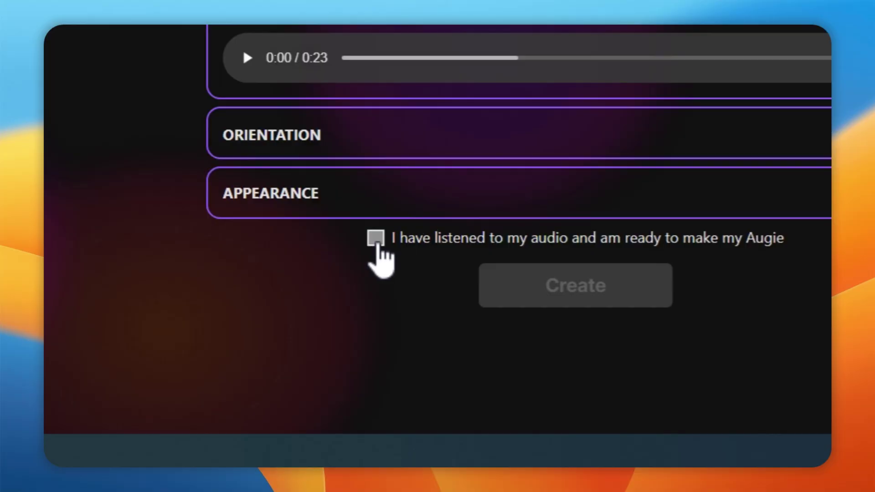
Confirm the audio has been listened to and create the video.
{"action": "left_click", "coordinate": [377, 243]}
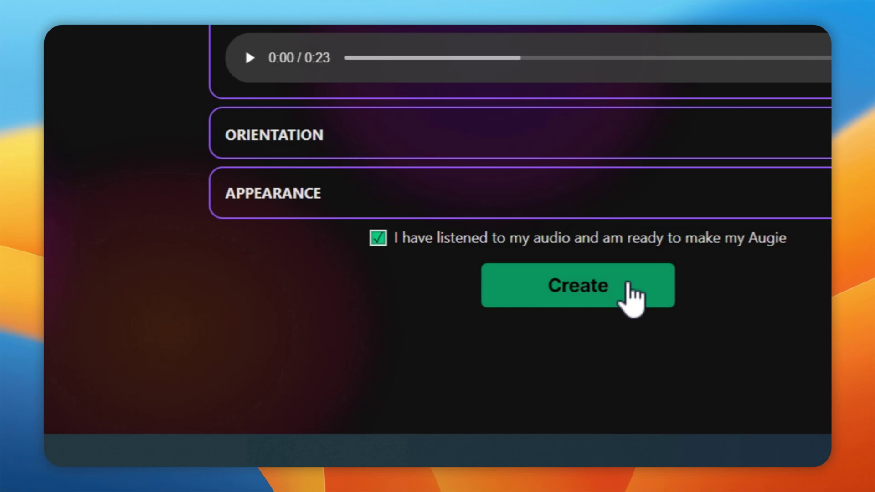
{"action": "left_click", "coordinate": [628, 287]}
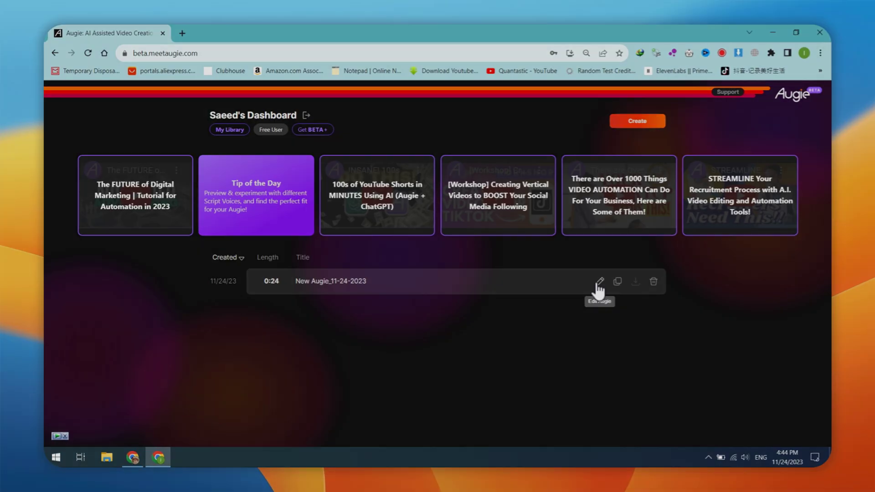
Open New Augie_11-24-2023 in the editor and generate an AI image from the pasted script prompt.
{"action": "left_click", "coordinate": [600, 281]}
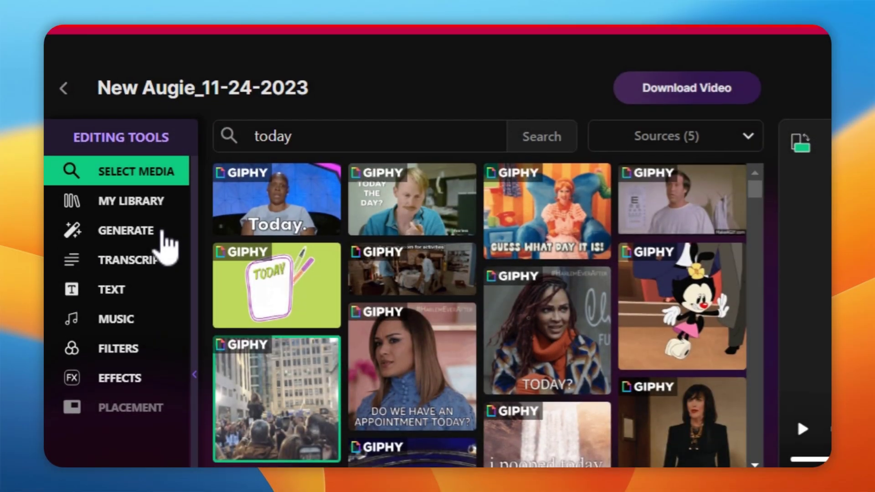
{"action": "left_click", "coordinate": [108, 142]}
{"action": "type", "text": "the notification bell so you never miss our valuable content. Now, let's get started!"}
{"action": "left_click", "coordinate": [634, 145]}
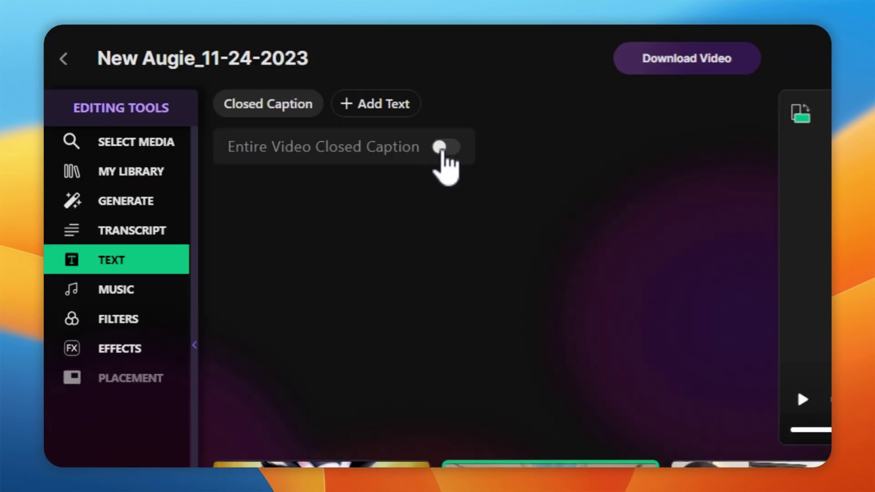
Enable whole-video closed captions in white and change the caption font.
{"action": "left_click", "coordinate": [248, 168]}
{"action": "left_click", "coordinate": [367, 234]}
{"action": "left_click", "coordinate": [500, 220]}
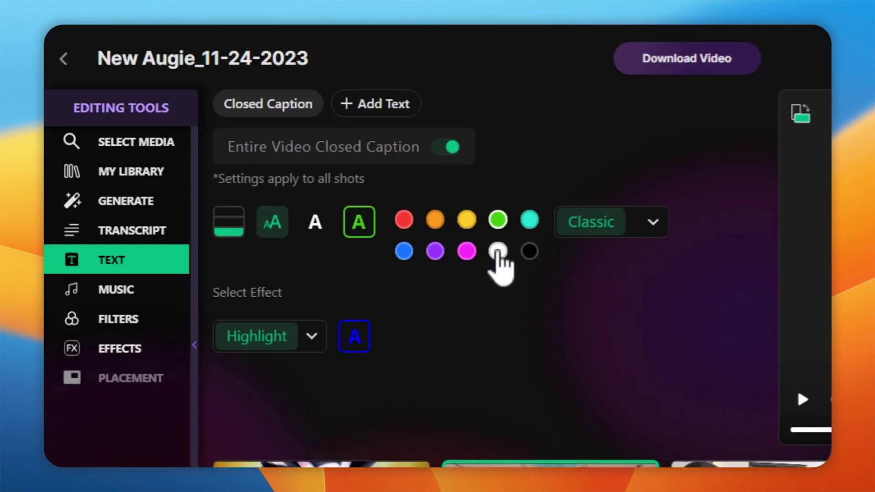
{"action": "left_click", "coordinate": [547, 222]}
{"action": "left_click", "coordinate": [524, 348]}
{"action": "left_click", "coordinate": [547, 222]}
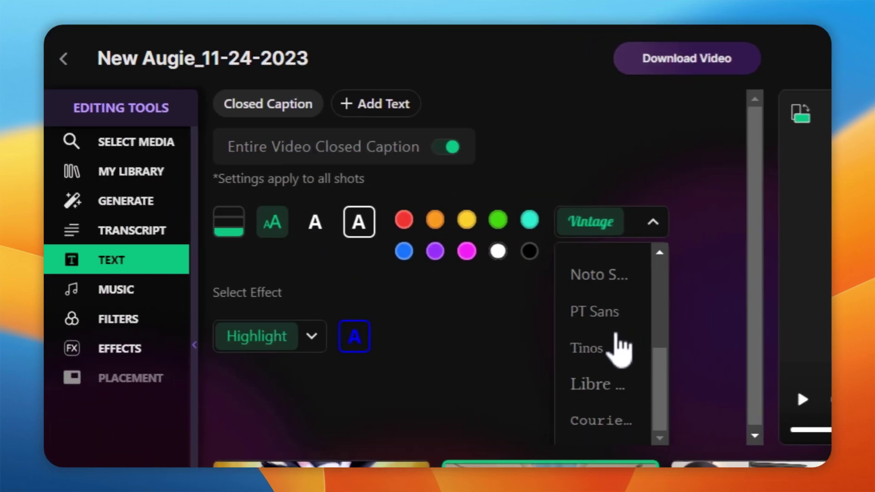
{"action": "left_click", "coordinate": [497, 309]}
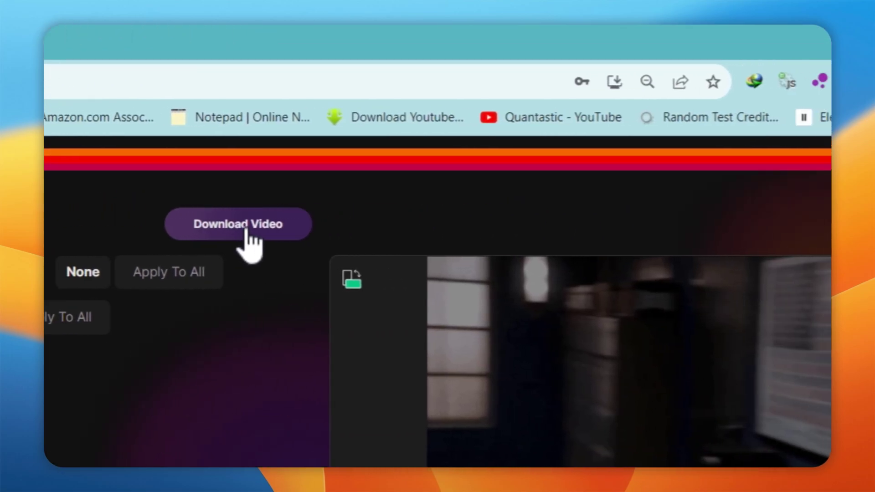